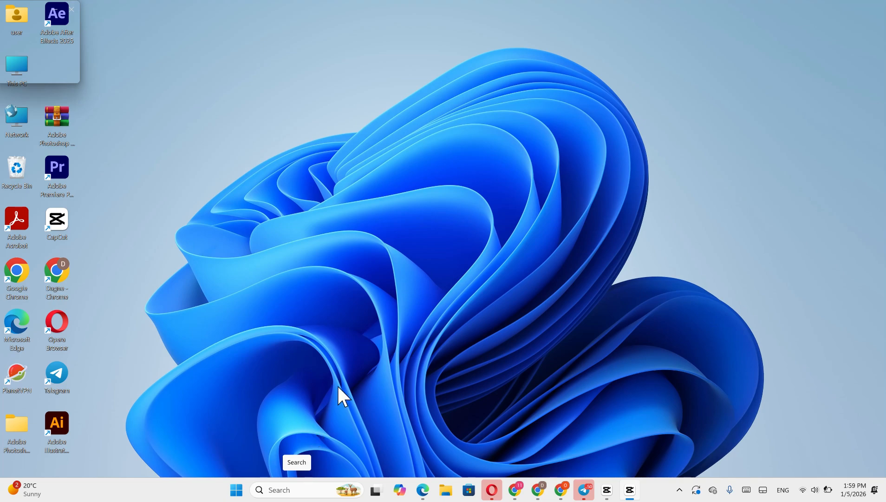
left_click(294, 489)
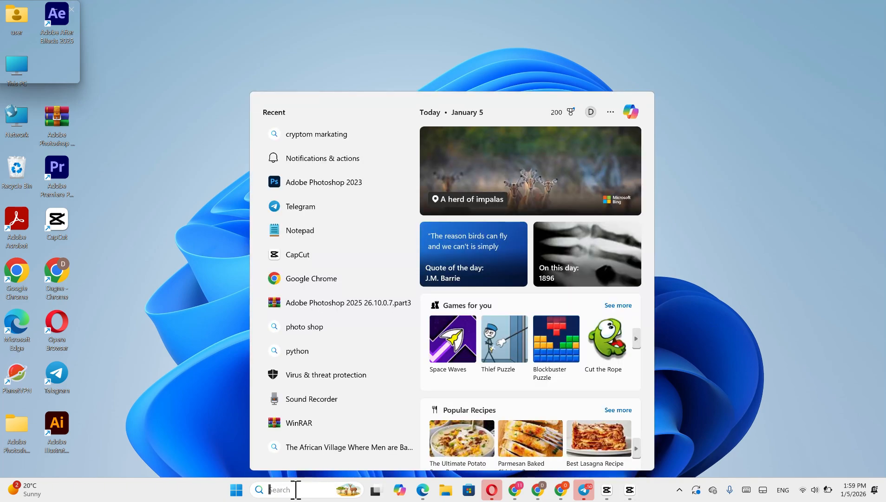
left_click(791, 207)
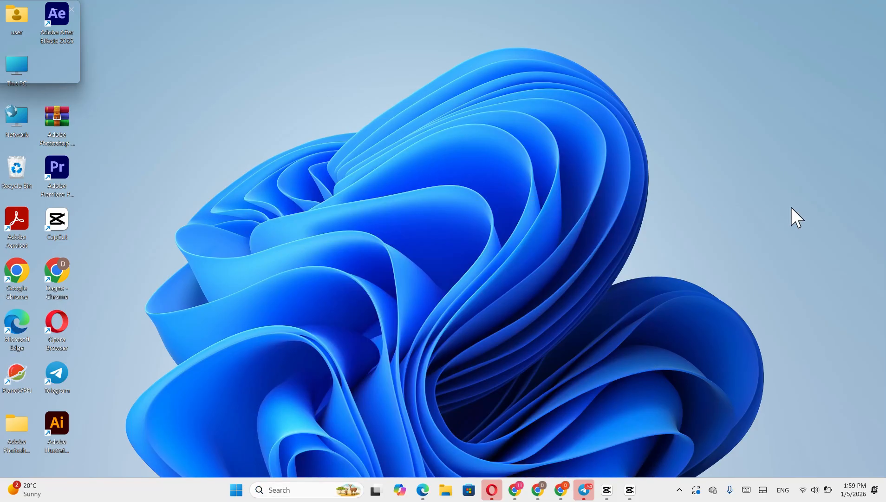
left_click(302, 490)
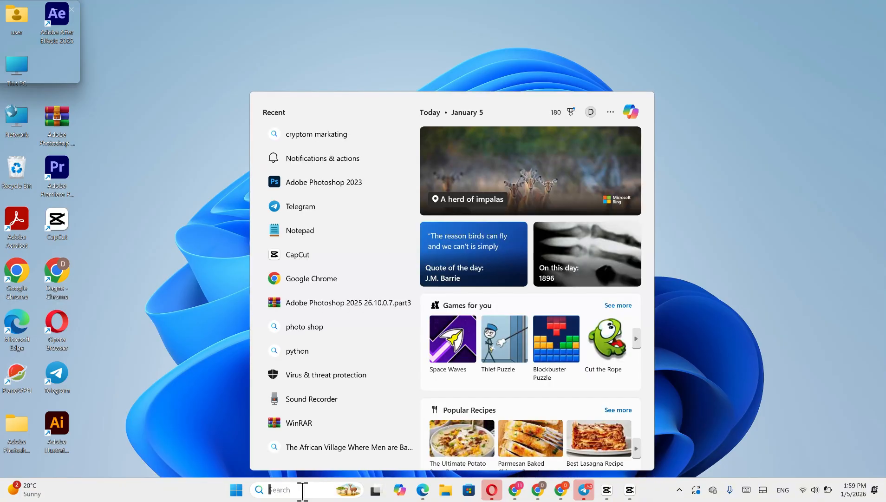
left_click(731, 288)
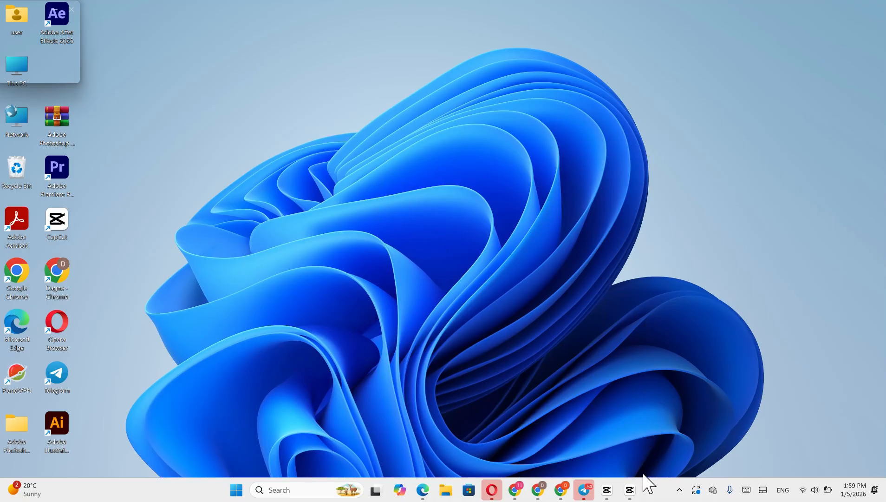
left_click(277, 489)
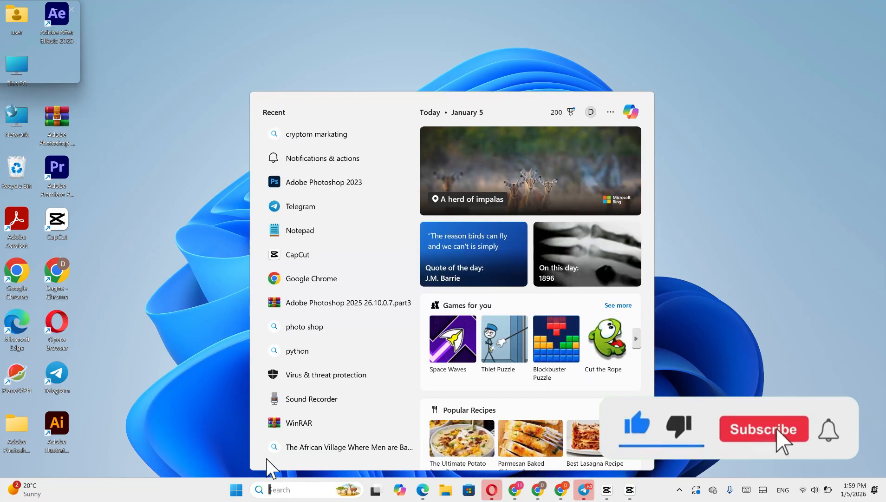
left_click(720, 261)
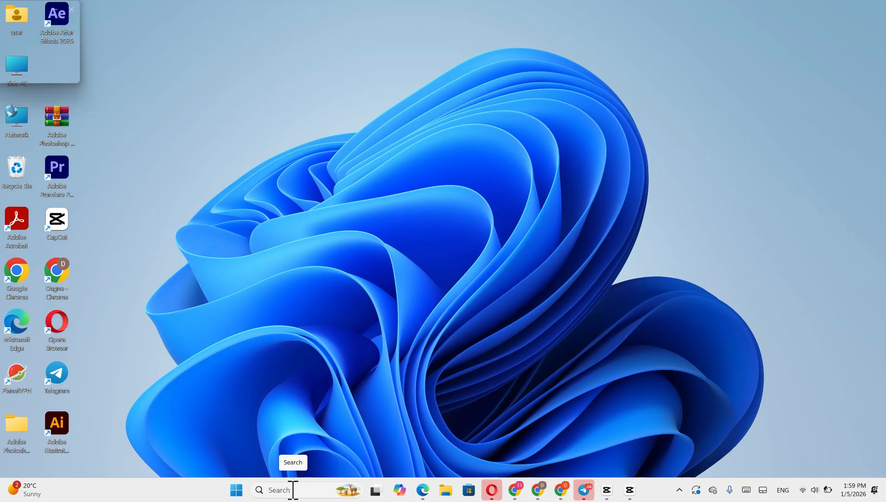
left_click(293, 489)
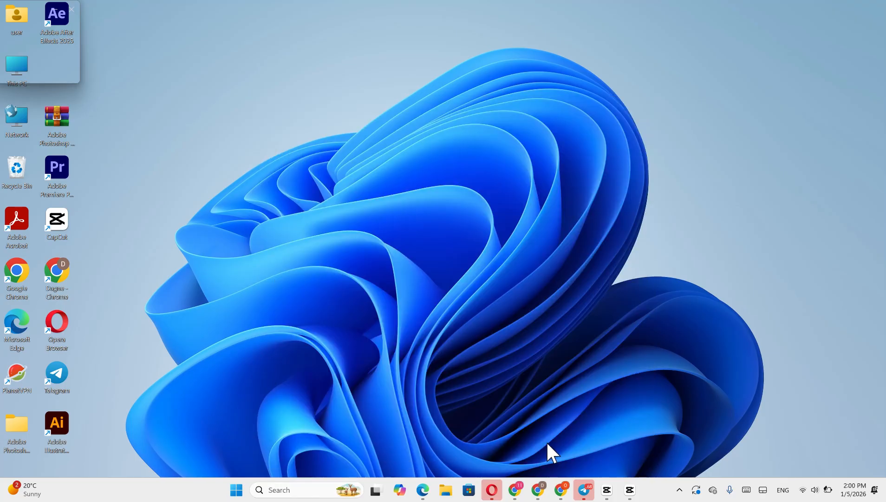
Switch to Chrome and search the web for "google ai studio"
left_click(538, 493)
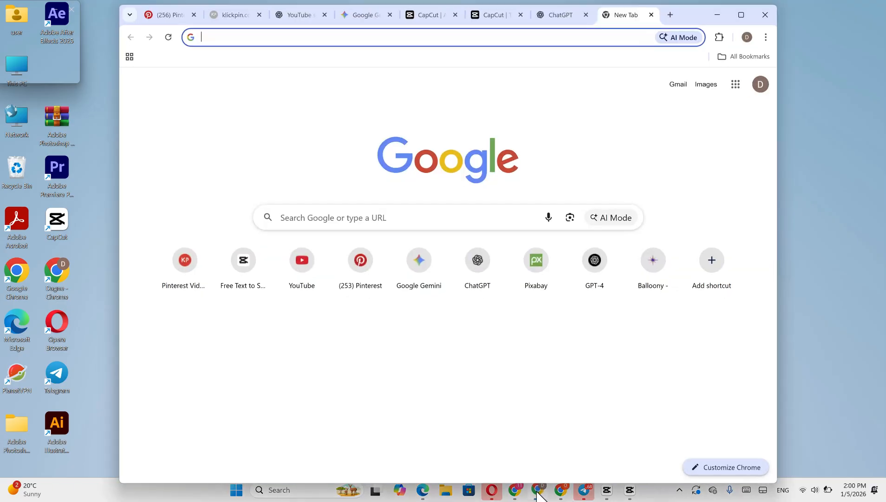
left_click(374, 37)
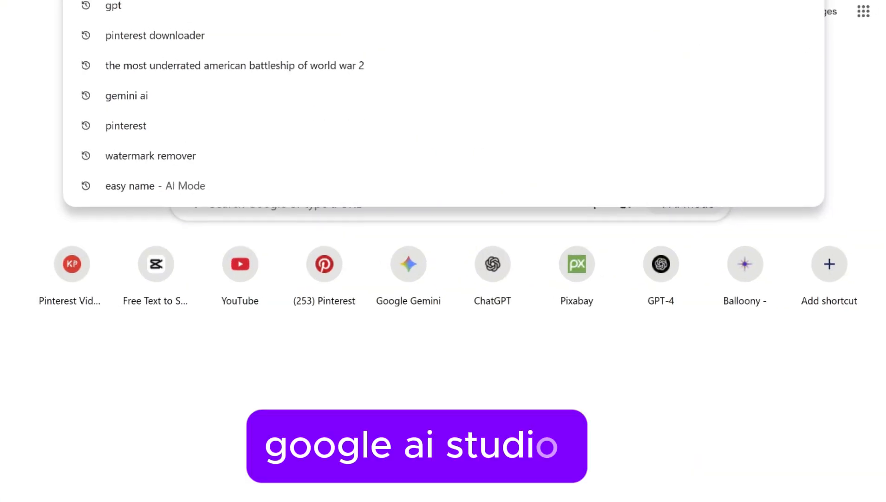
type("go")
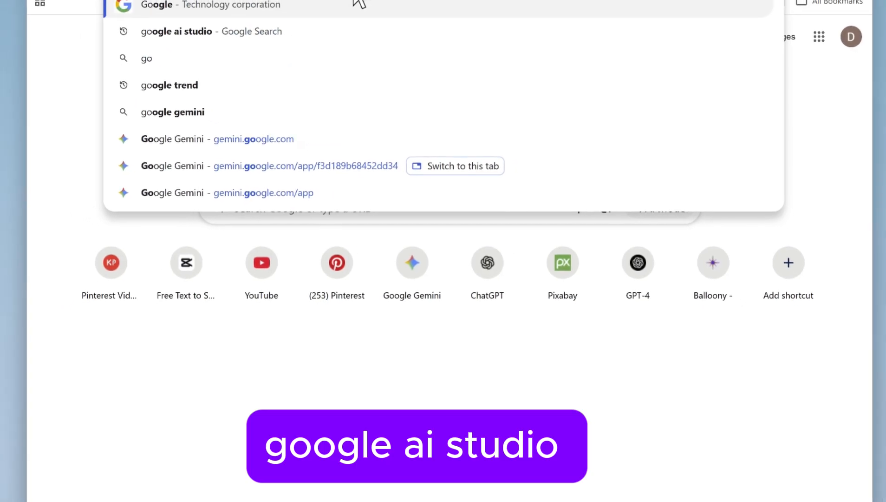
type("ogl")
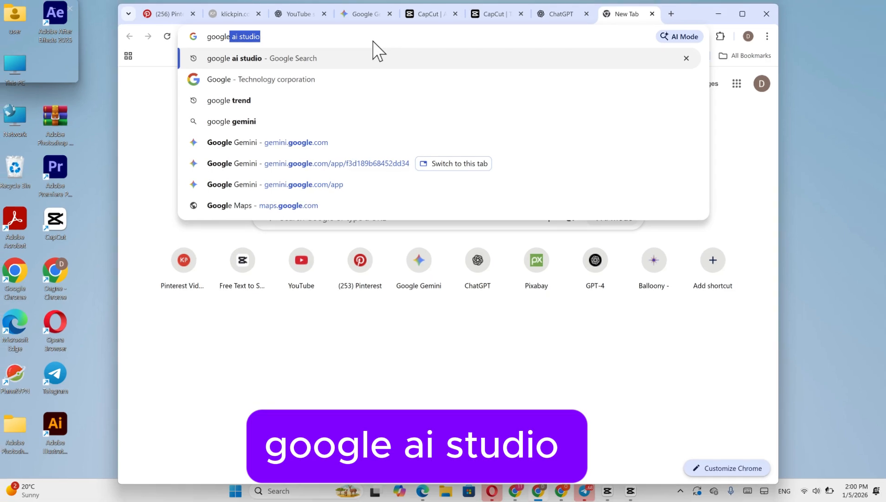
type("e a")
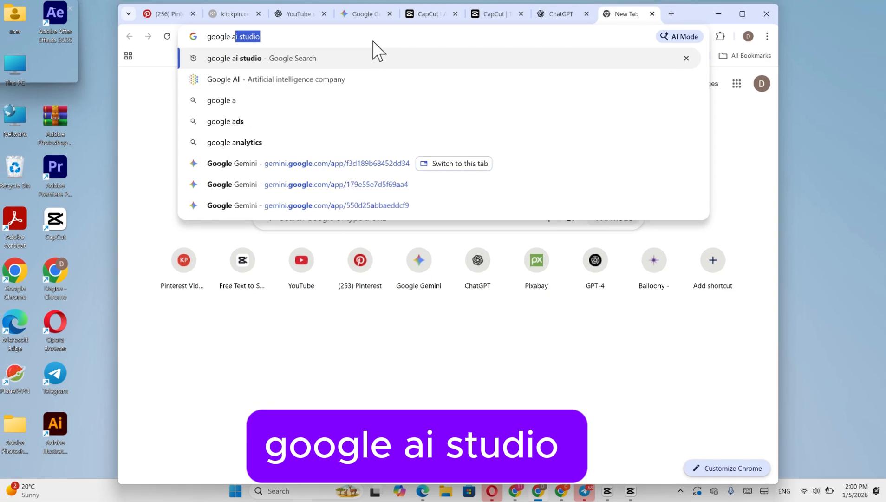
type("i s")
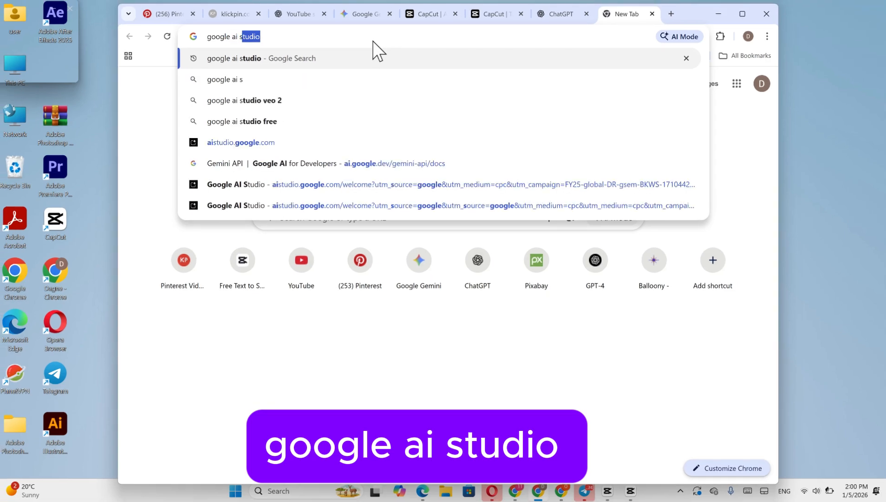
type("tudio")
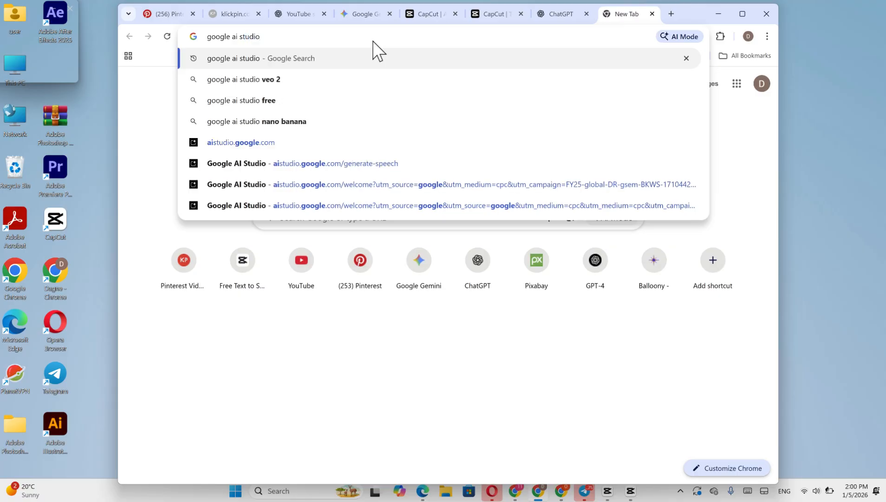
key("Return")
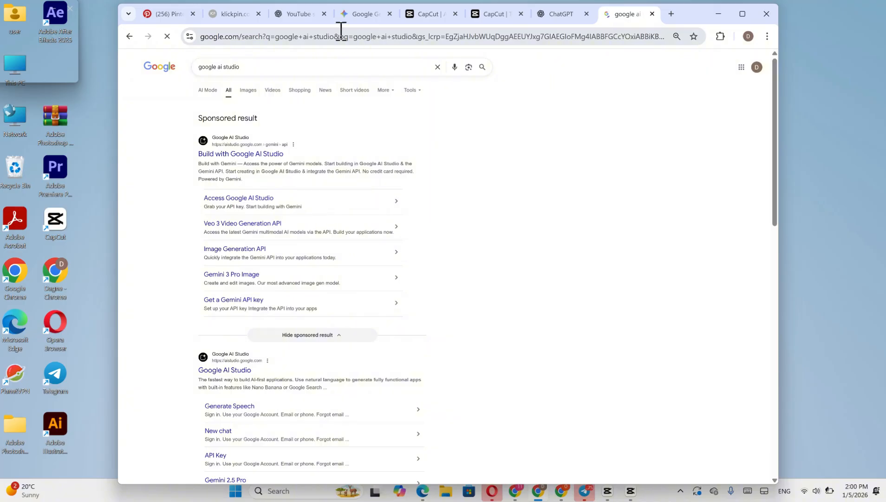
Open the sponsored Build with Google AI Studio result and enter the studio through its Get started option
scroll(312, 205, "down", 1)
scroll(311, 198, "down", 3)
scroll(311, 200, "up", 4)
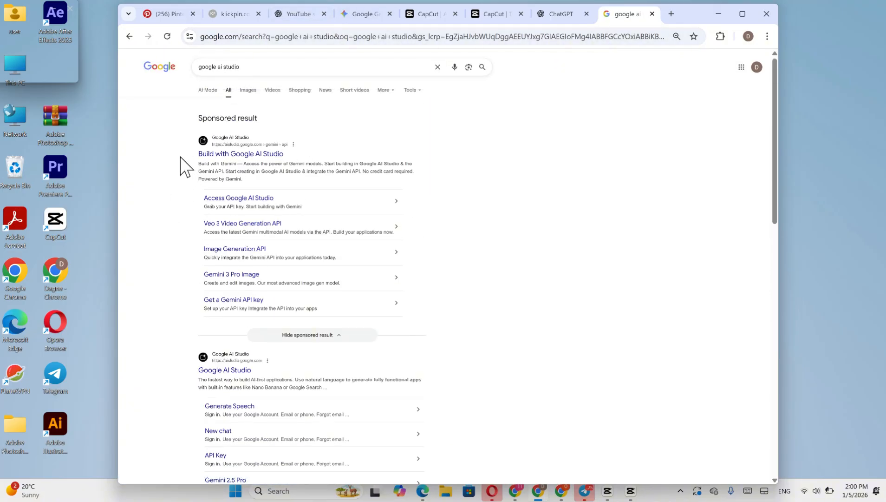
left_click(269, 154)
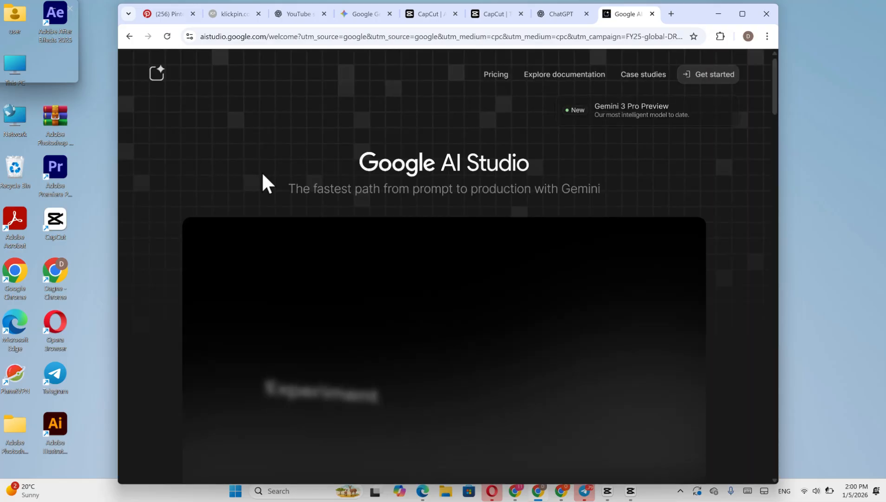
scroll(262, 171, "down", 2)
scroll(261, 171, "up", 2)
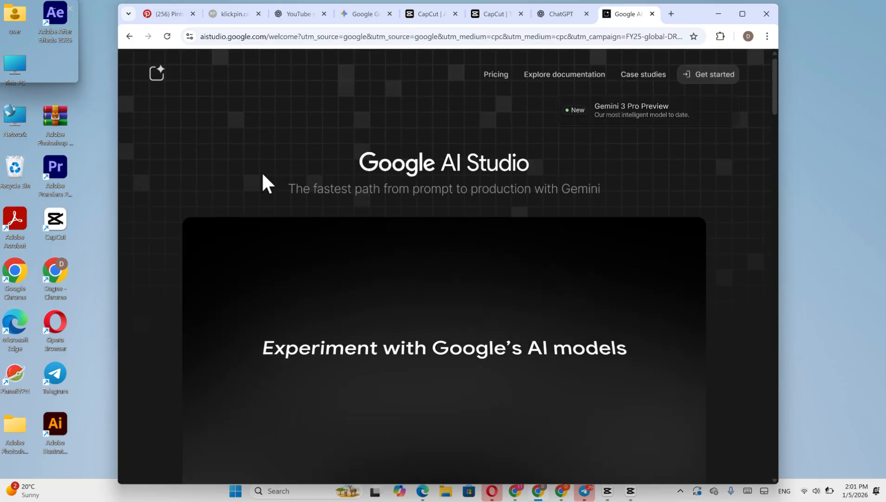
scroll(263, 174, "down", 5)
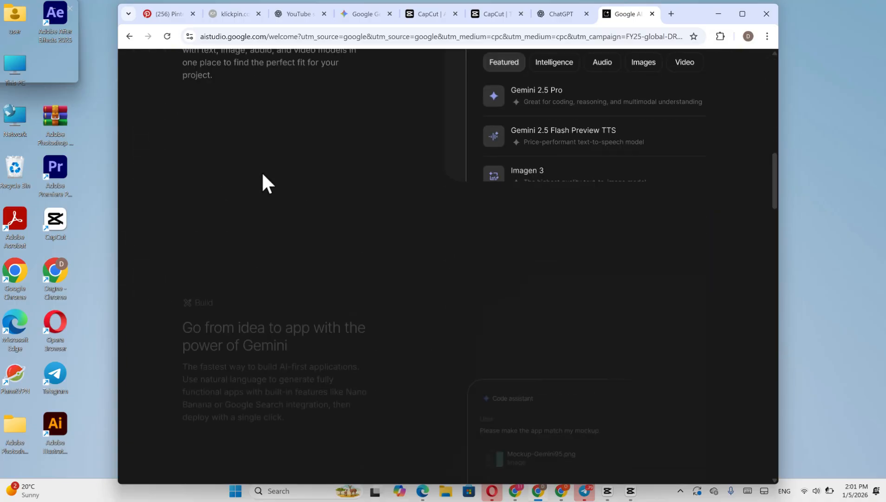
scroll(263, 175, "up", 5)
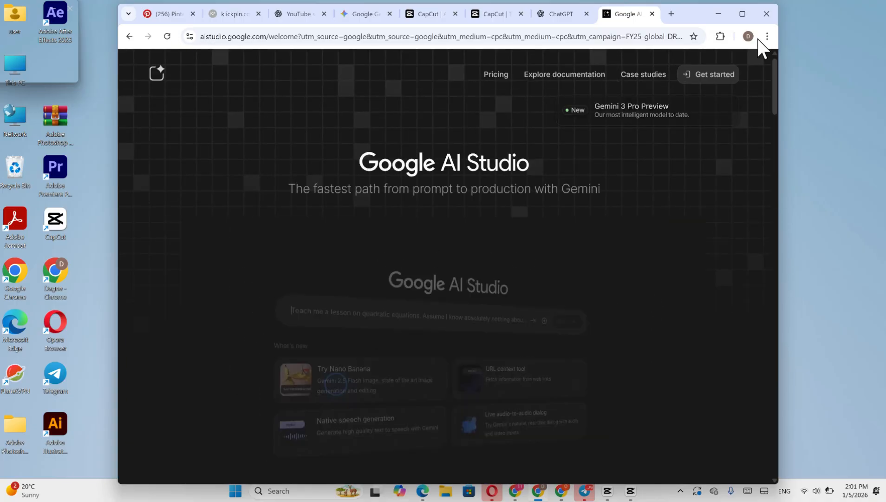
left_click(713, 76)
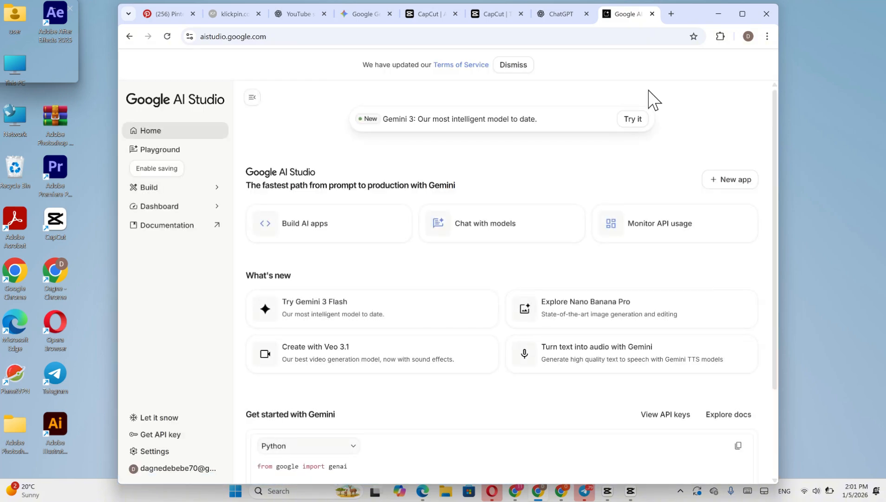
Open the Turn text into audio with Gemini tool from the What's new section of the home page
scroll(471, 404, "down", 2)
scroll(472, 404, "up", 2)
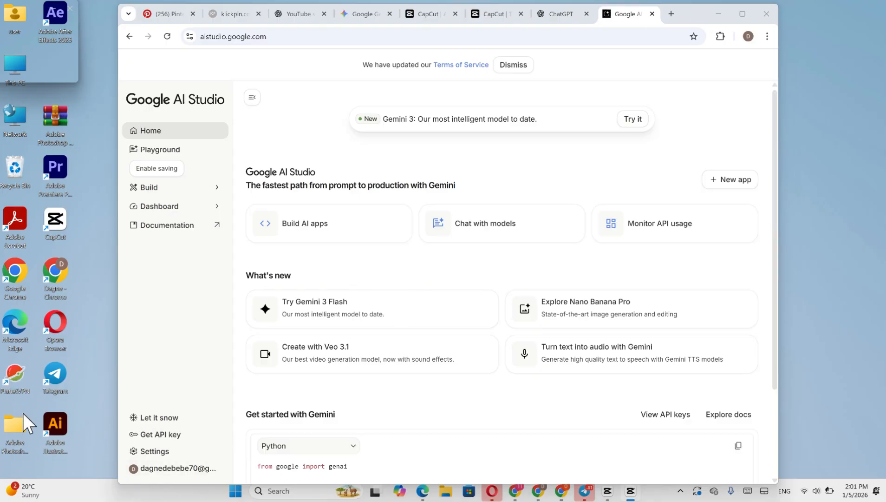
scroll(611, 135, "down", 1)
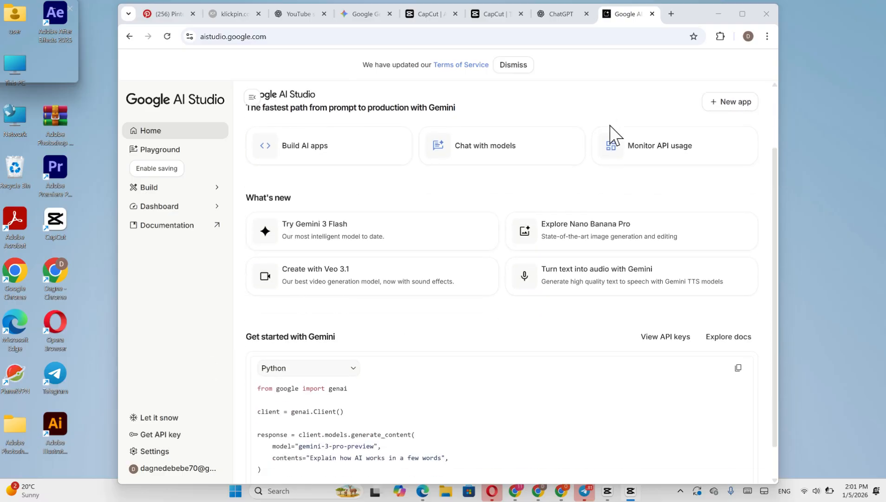
scroll(609, 125, "up", 1)
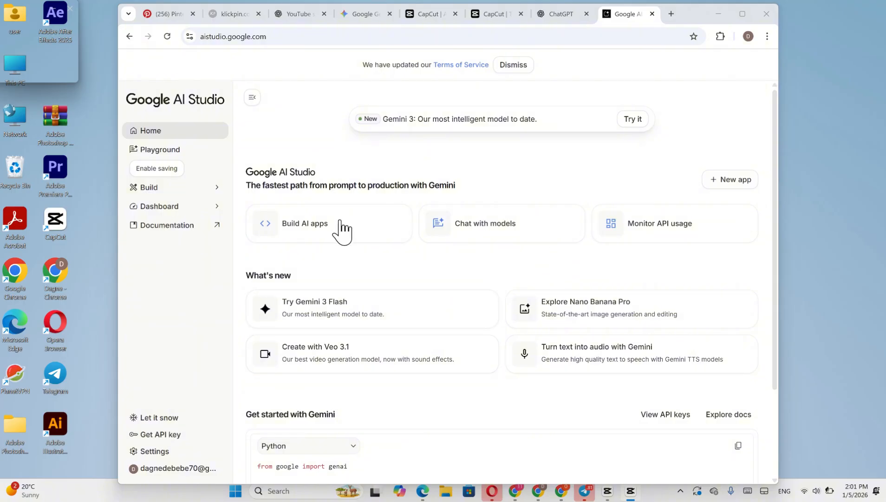
scroll(377, 263, "down", 3)
scroll(376, 263, "up", 3)
scroll(582, 290, "down", 3)
scroll(581, 290, "up", 3)
scroll(586, 292, "down", 3)
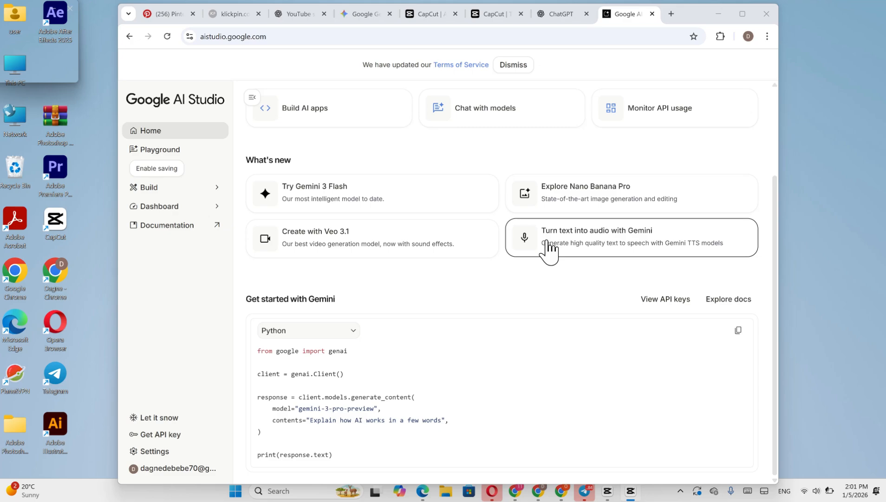
left_click(593, 242)
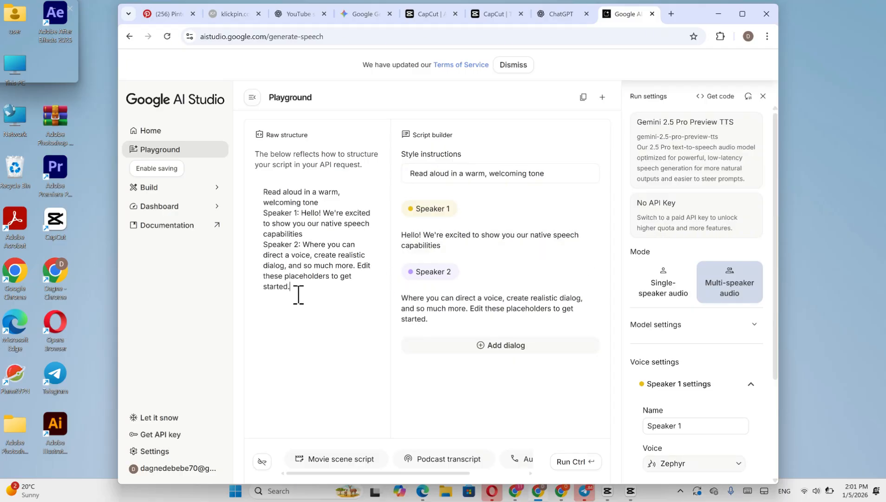
Replace the sample raw script with the voice-over beginning "Forget the S&P 500" and ending with the Toyota GR Yaris paragraph
left_click_drag(299, 294, 260, 192)
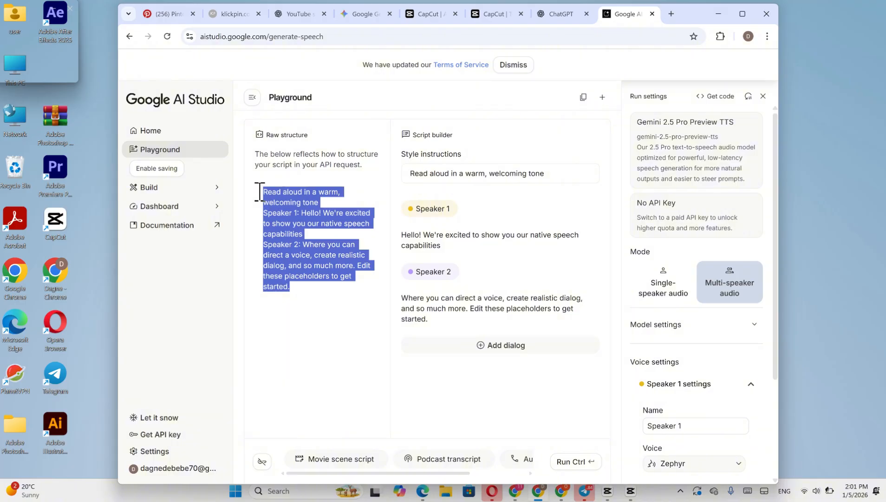
key("BackSpace")
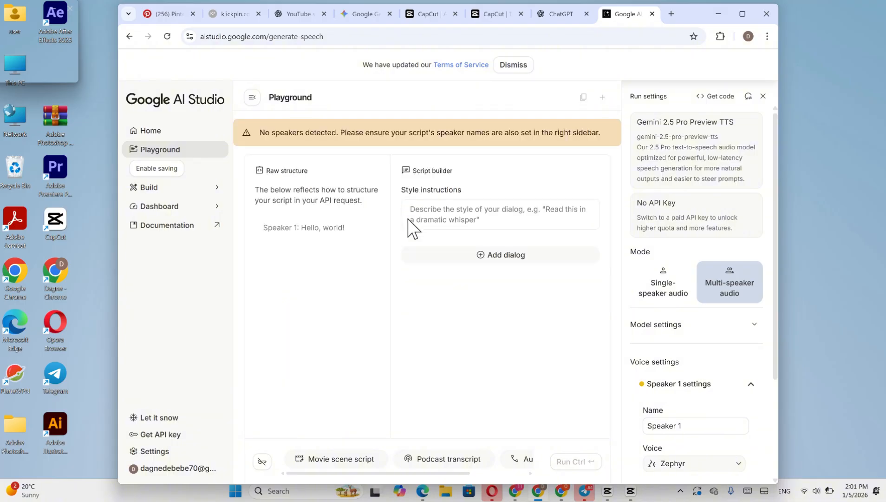
type("Forget the S&P 500. By 2030, these 3 cars could be your best-performing assets. We’re talking 10x potential. Let’s go   Number one: The Toyota GR Yaris. It’s a literal WRC car for the road. With new ICE sales ending soon, a manual, AWD, homologation special like this is pure gold.")
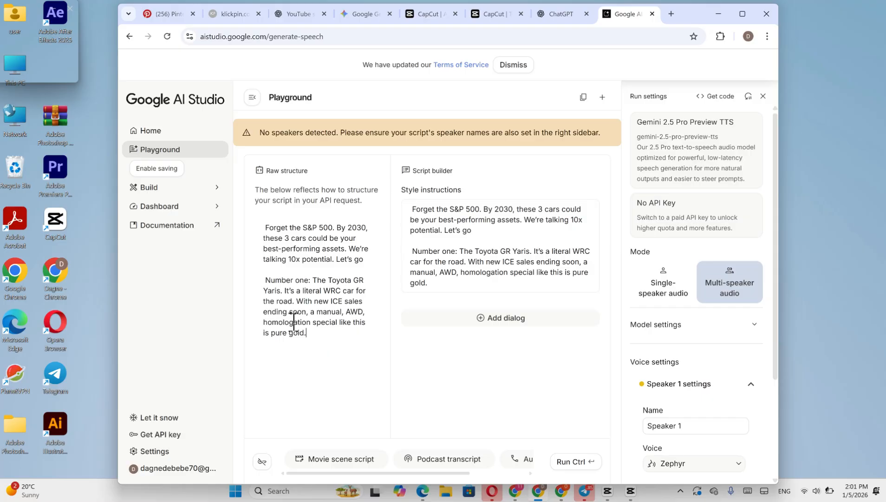
left_click_drag(334, 337, 247, 283)
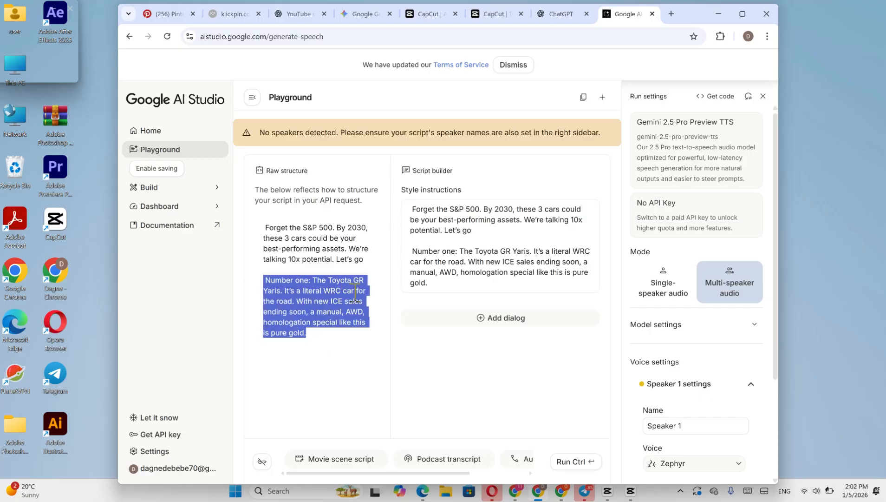
left_click(333, 356)
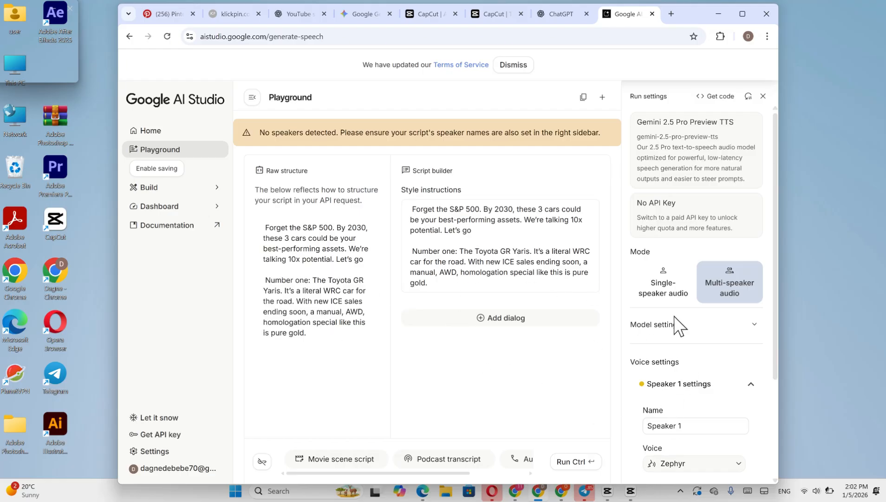
Play the voice samples of Kore, Charon, Zephyr and Puck for Speaker 1
scroll(732, 306, "down", 3)
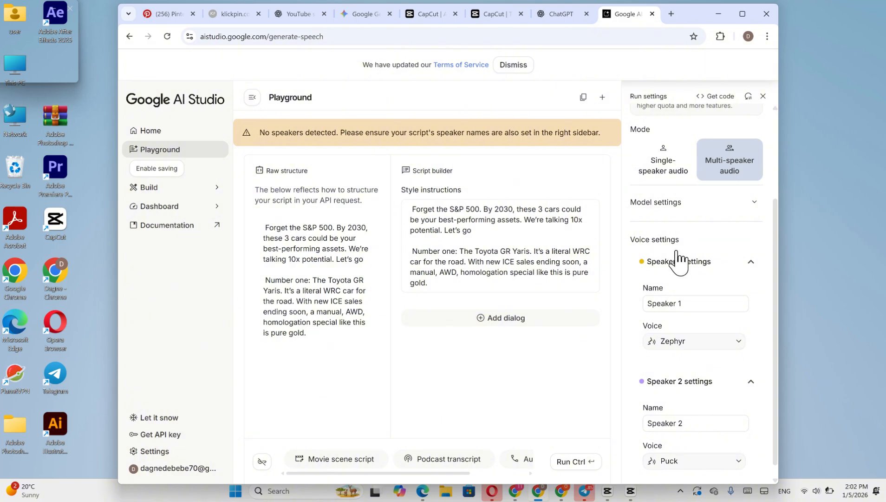
left_click(728, 344)
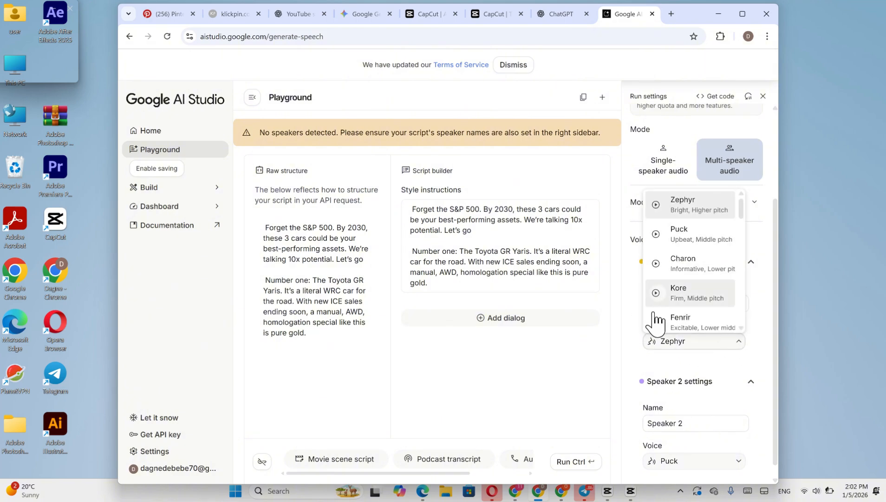
left_click(655, 294)
left_click(656, 264)
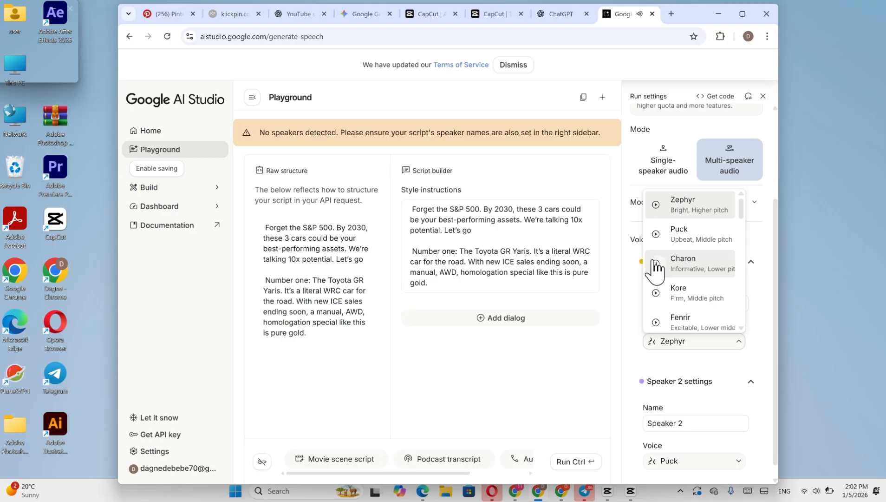
left_click(656, 206)
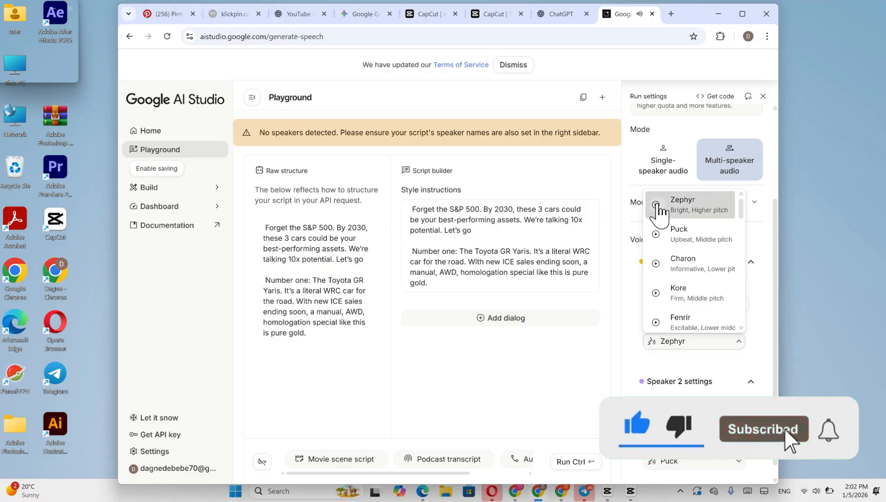
left_click(656, 236)
left_click(656, 237)
Browse the whole list of Speaker 1 voices with their tone and pitch descriptions, replaying the Zephyr sample
scroll(656, 238, "down", 1)
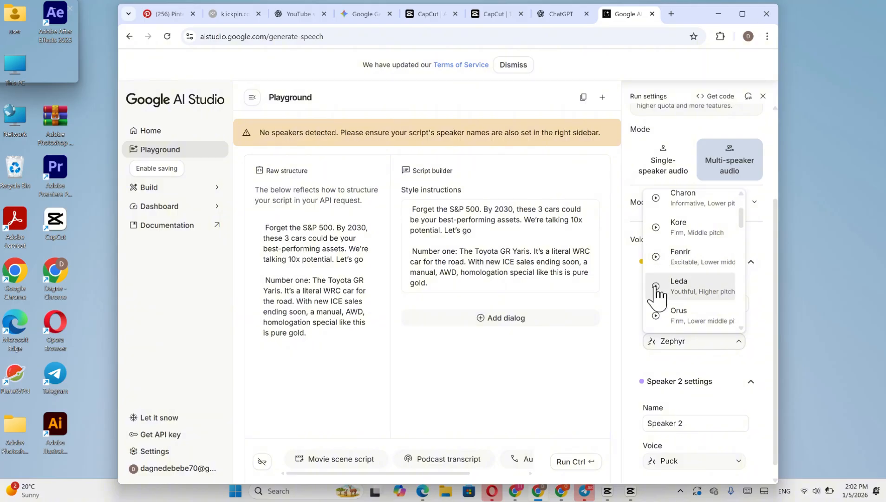
scroll(657, 289, "up", 2)
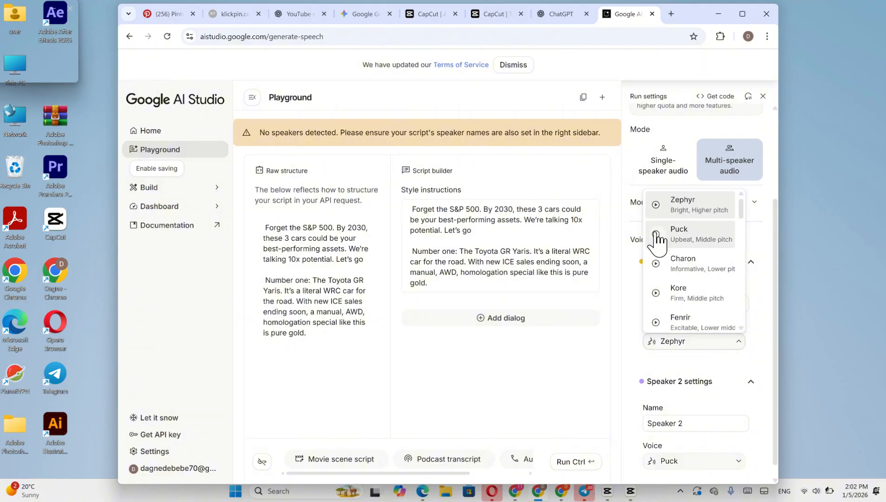
scroll(657, 238, "down", 3)
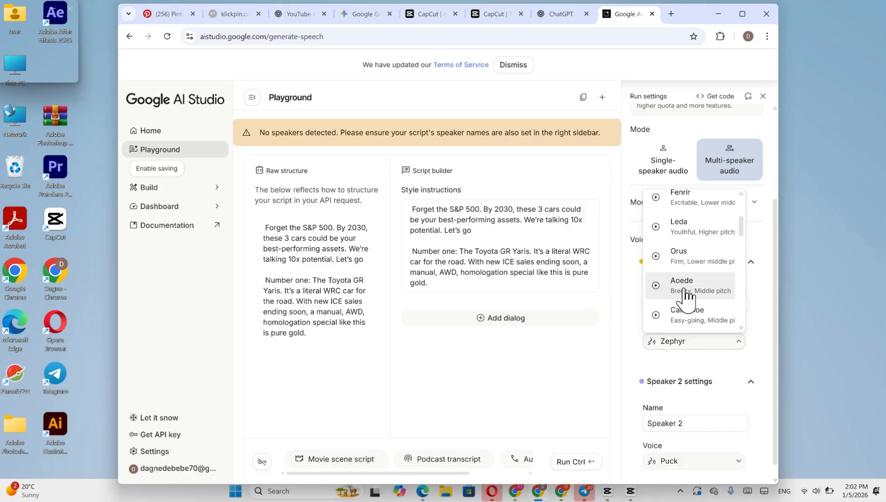
scroll(667, 318, "down", 1)
scroll(667, 321, "down", 1)
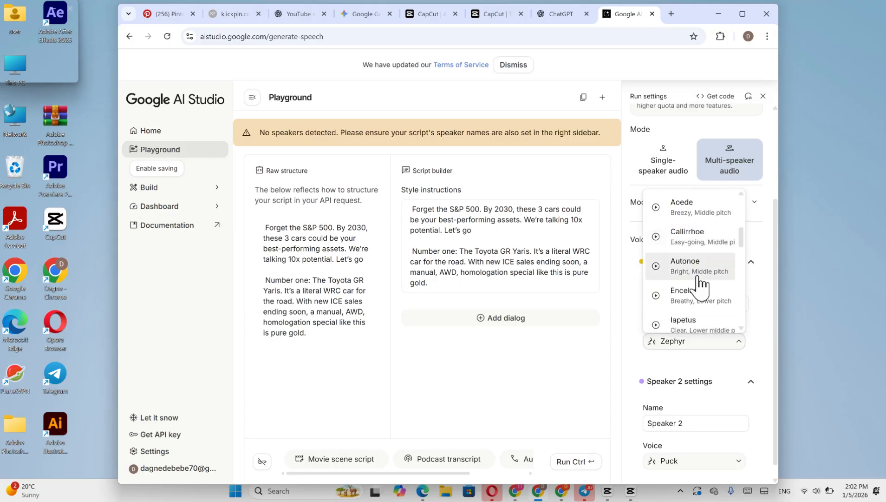
scroll(698, 284, "up", 2)
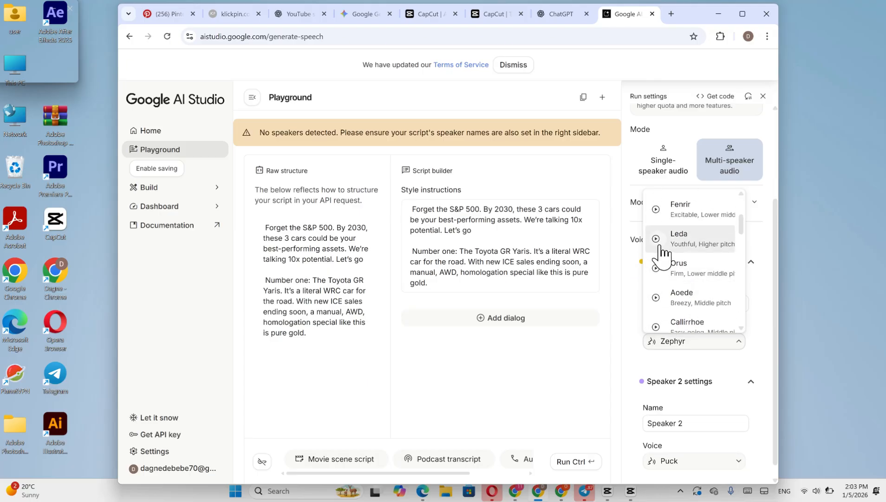
scroll(663, 246, "up", 3)
left_click(656, 203)
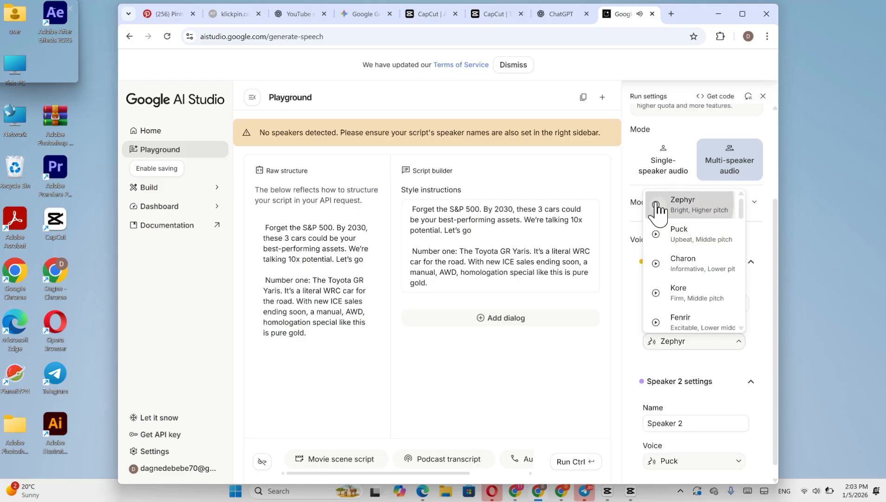
scroll(671, 260, "down", 5)
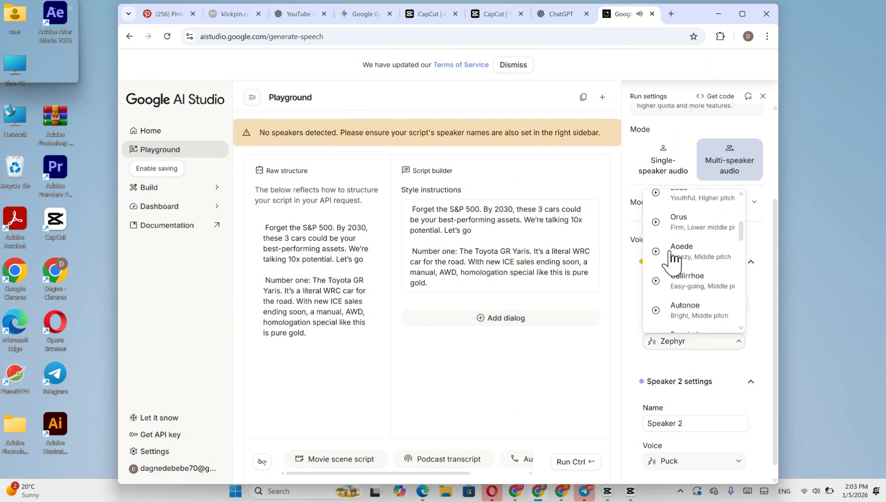
scroll(725, 288, "down", 8)
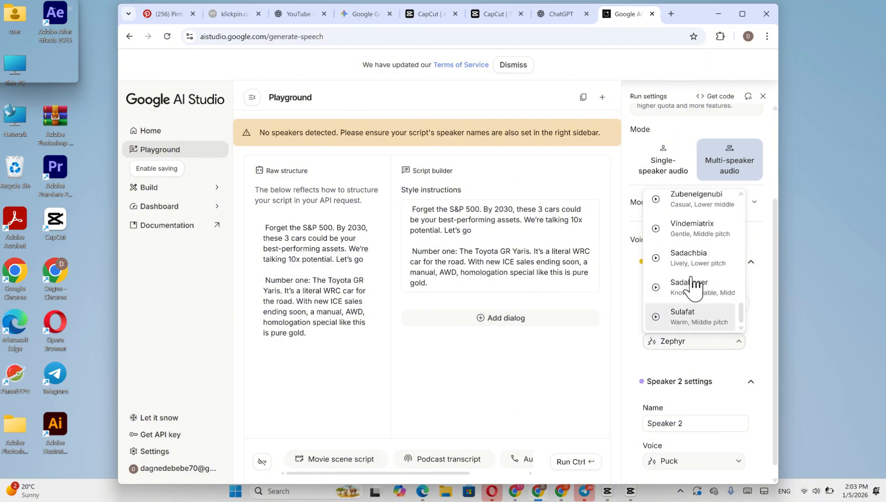
scroll(698, 288, "up", 8)
scroll(692, 212, "up", 4)
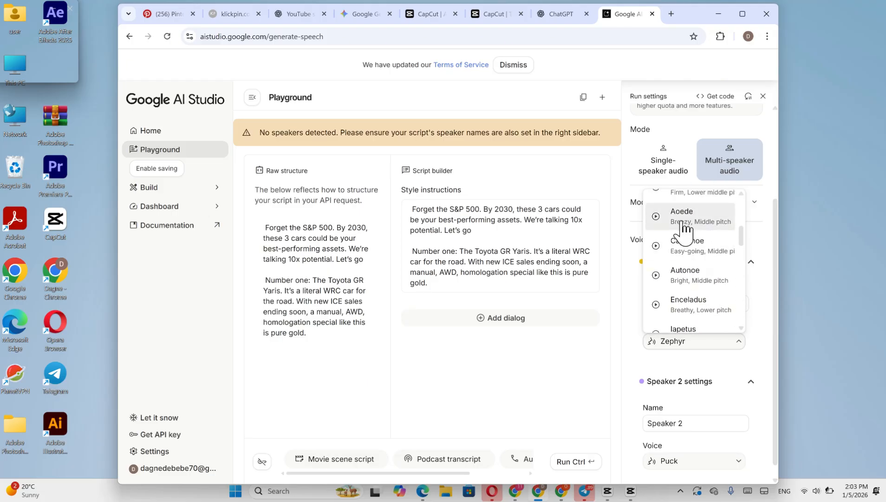
Play the Aoede and Fenrir samples and set Speaker 1's voice to Fenrir
left_click(660, 219)
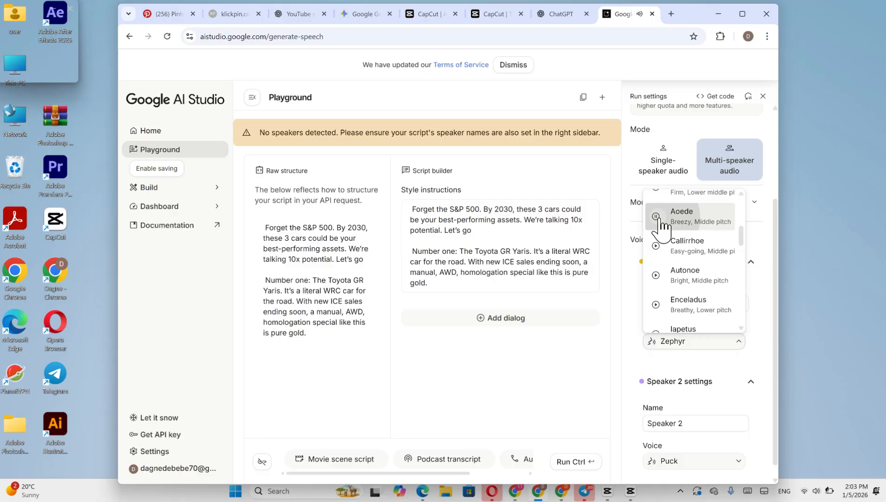
scroll(661, 222, "up", 2)
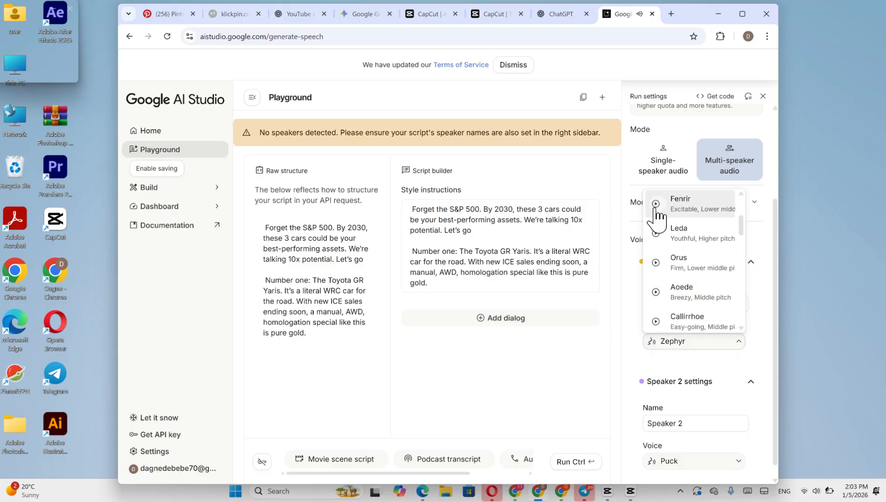
left_click(658, 209)
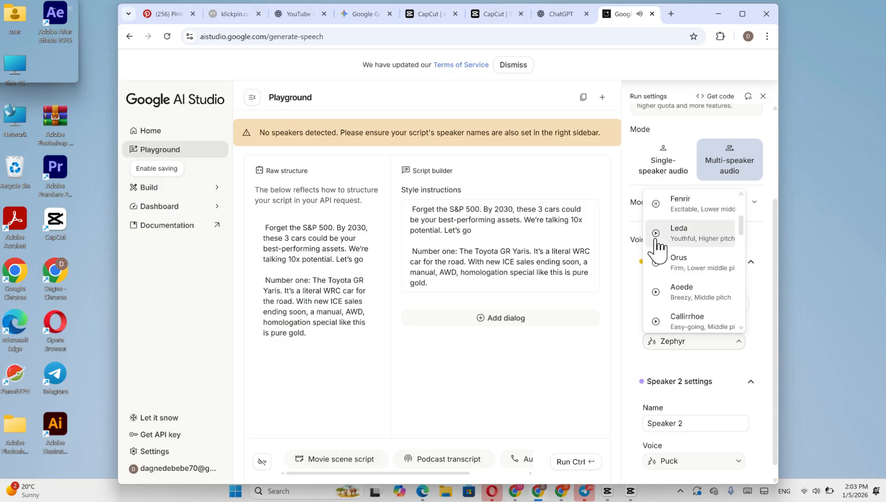
left_click(693, 204)
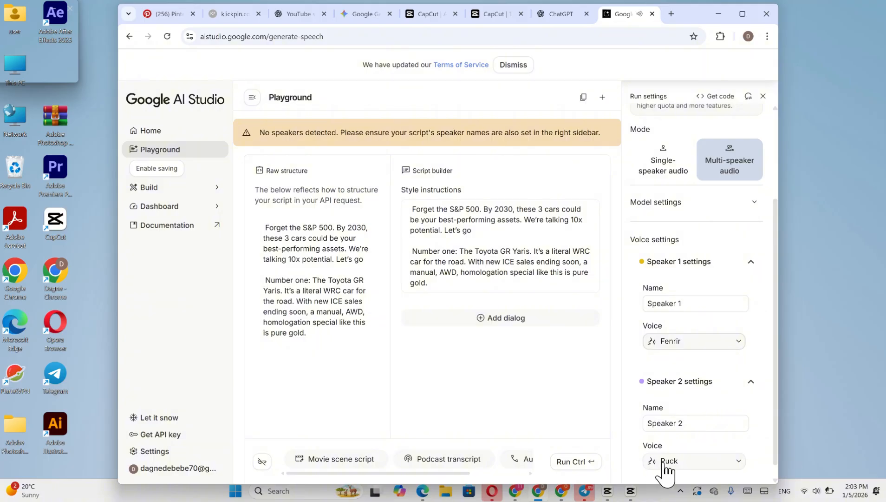
Expand the model settings and compare the single-speaker audio layout with the multi-speaker one
scroll(692, 334, "down", 1)
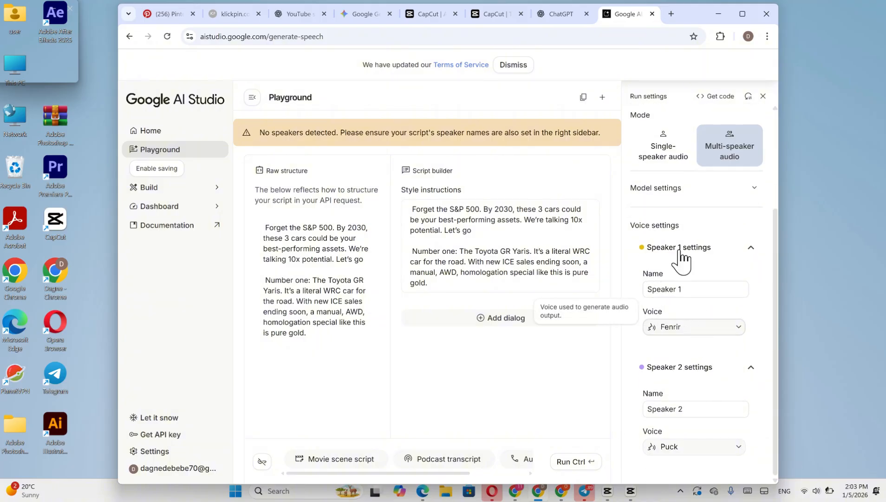
scroll(716, 379, "up", 2)
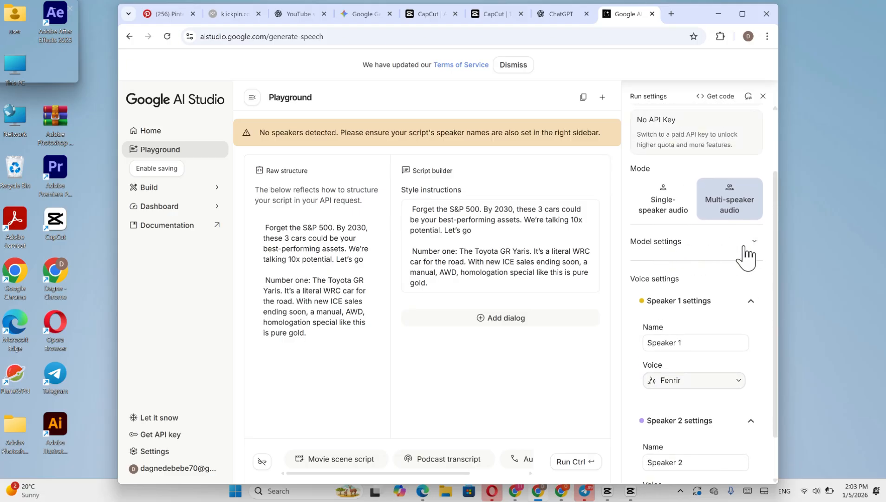
left_click(744, 248)
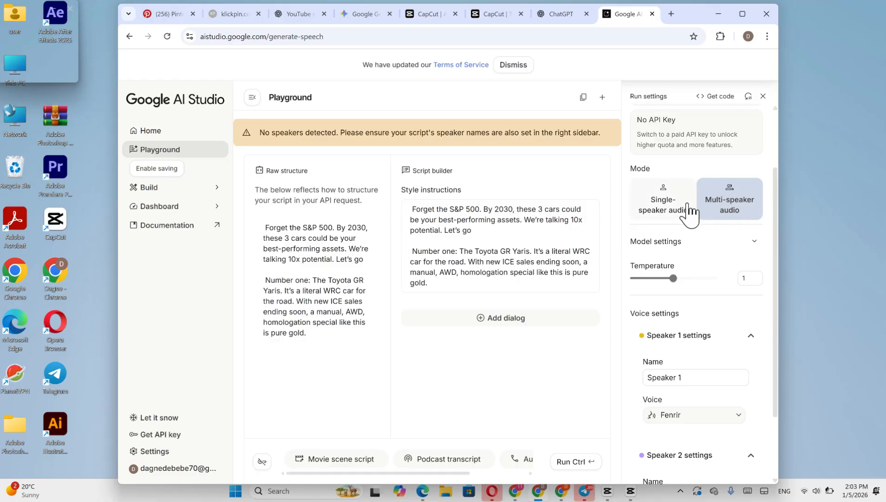
left_click(663, 205)
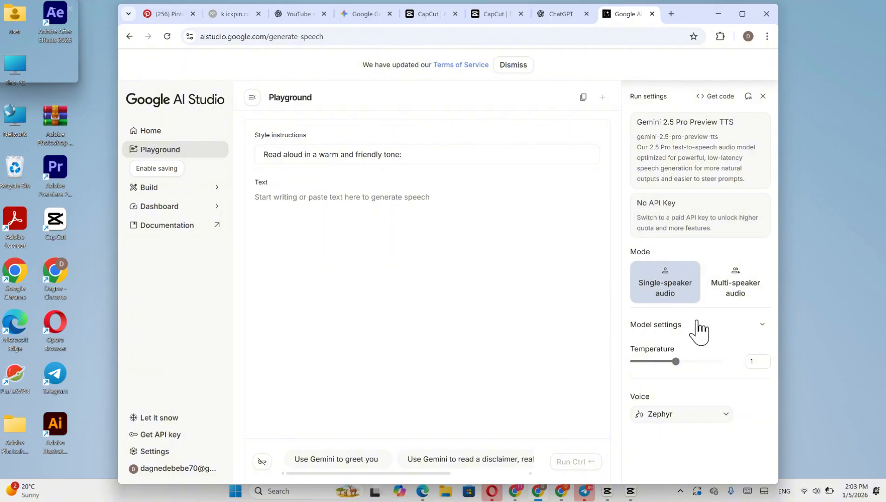
left_click(742, 292)
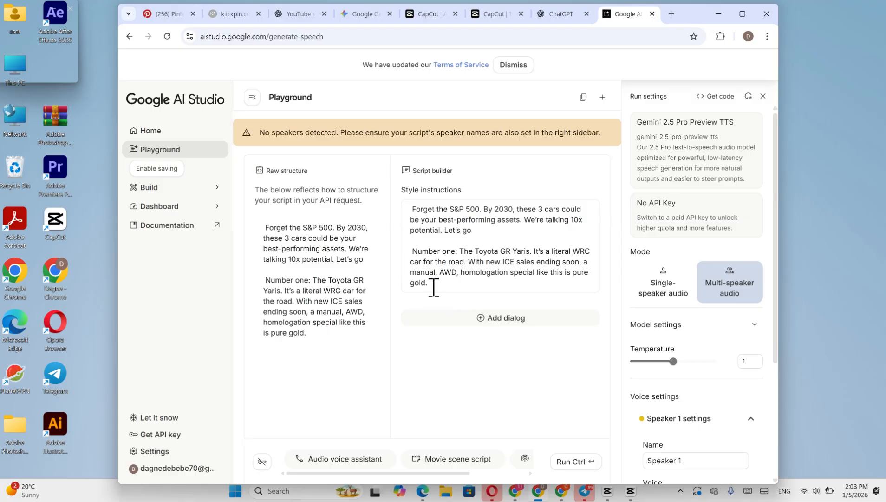
Copy the full voice-over script from the raw structure and paste it as the text in single-speaker audio mode
left_click_drag(426, 282, 352, 182)
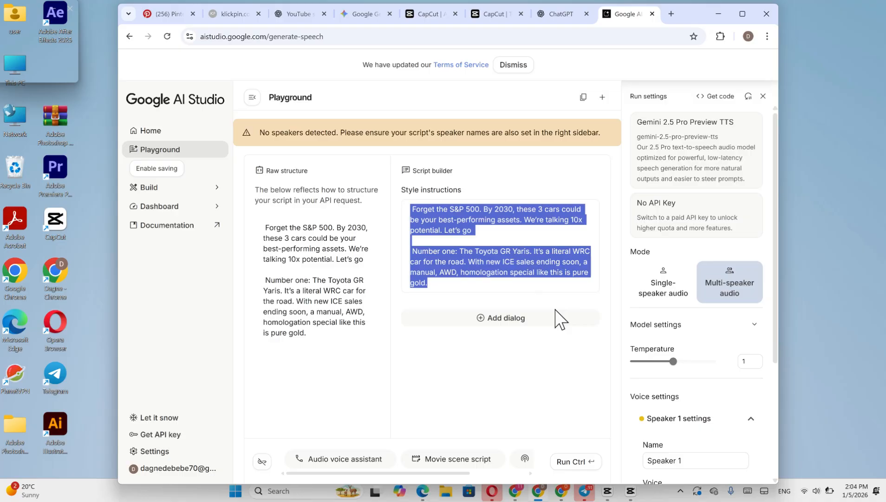
left_click(317, 344)
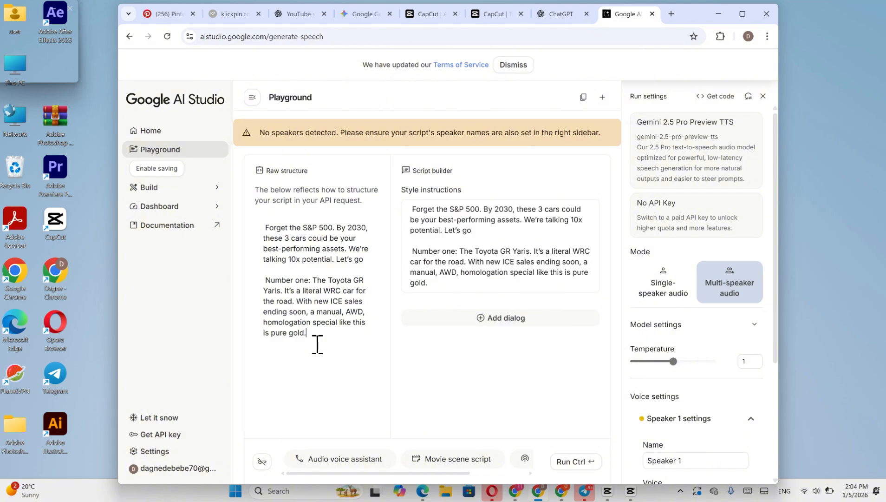
left_click_drag(303, 332, 204, 207)
key("ctrl+c")
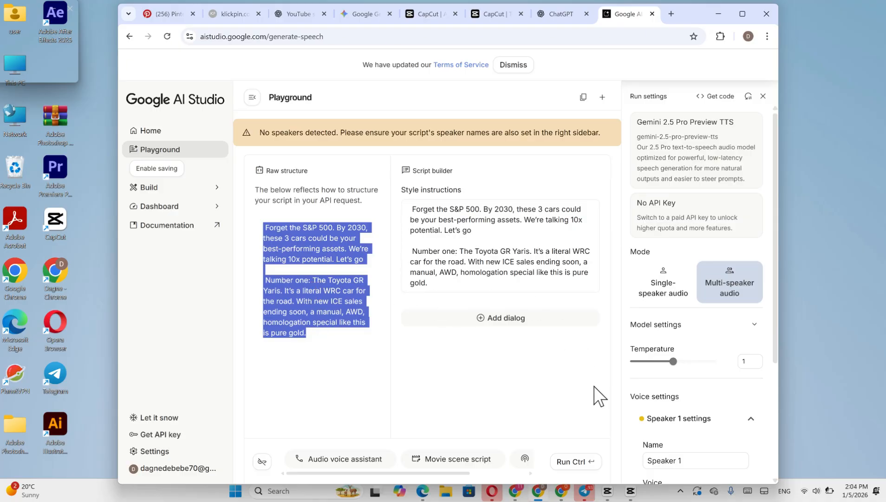
left_click(657, 282)
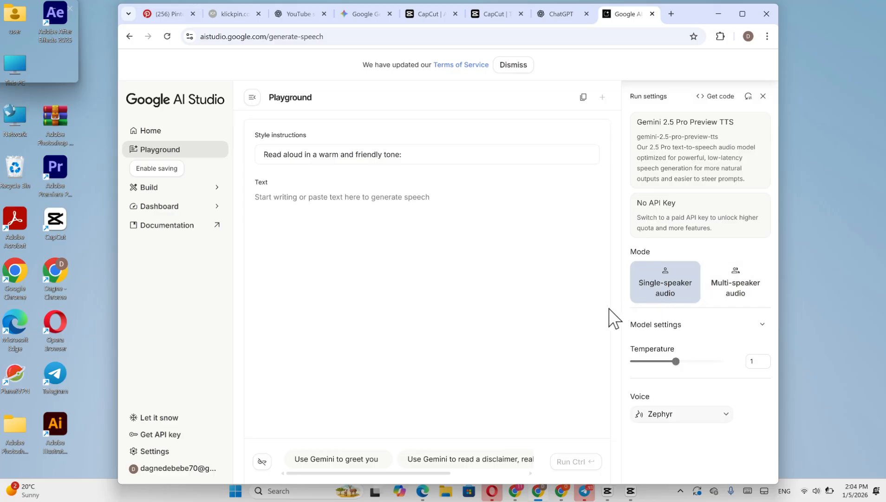
left_click(355, 201)
key("ctrl+v")
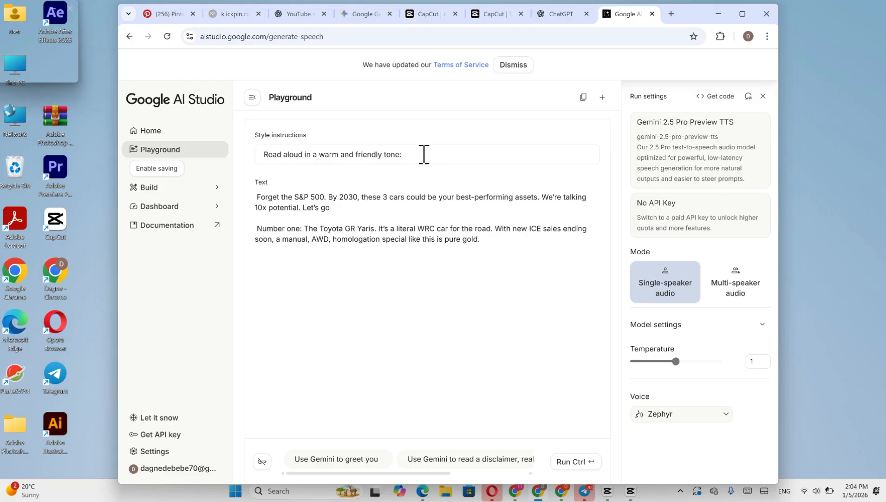
Replace the default style instructions with "luxury style"
left_click_drag(424, 154, 192, 158)
key("BackSpace")
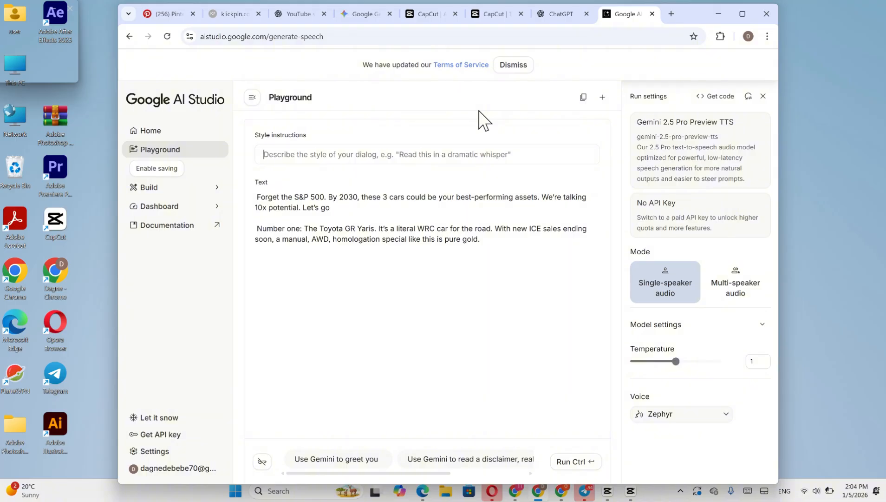
type("luxu")
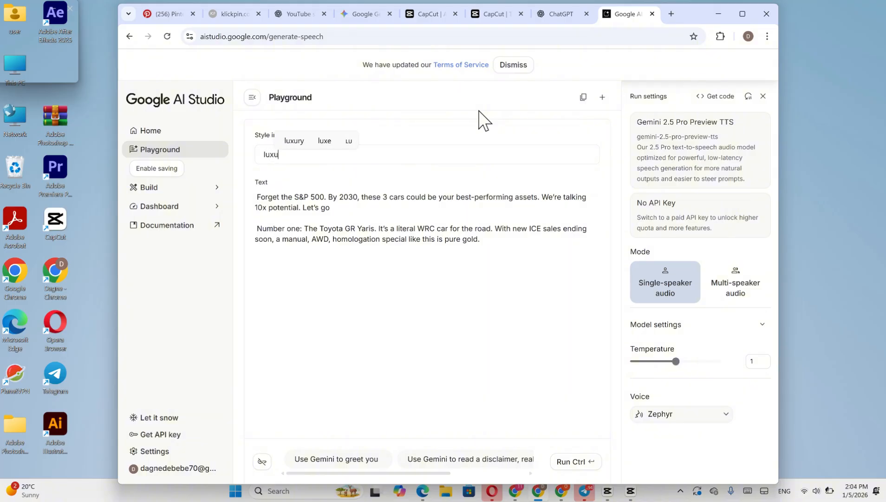
type("ry sty")
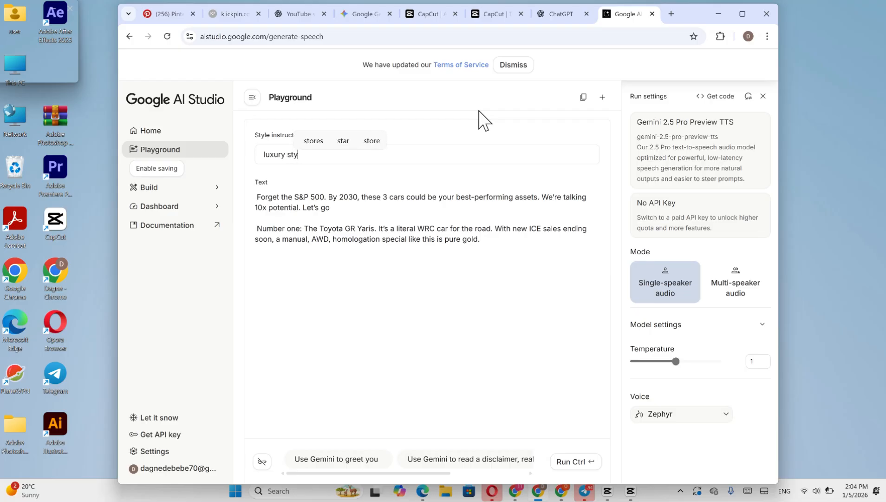
type("le")
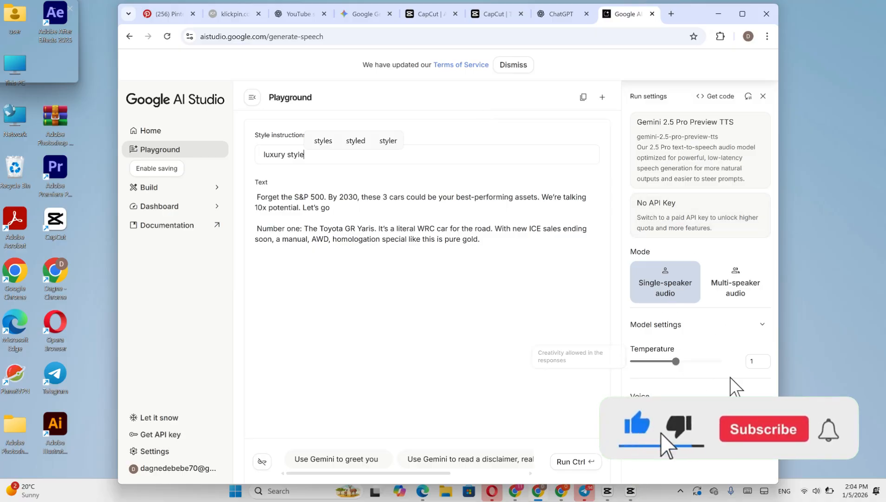
Play the Puck and Charon voice samples and set the single-speaker voice to Charon
left_click(680, 417)
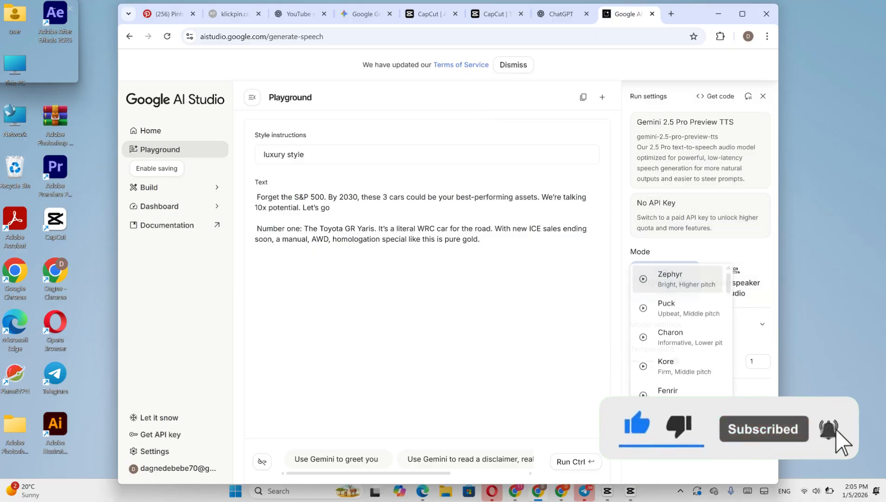
scroll(667, 344, "down", 1)
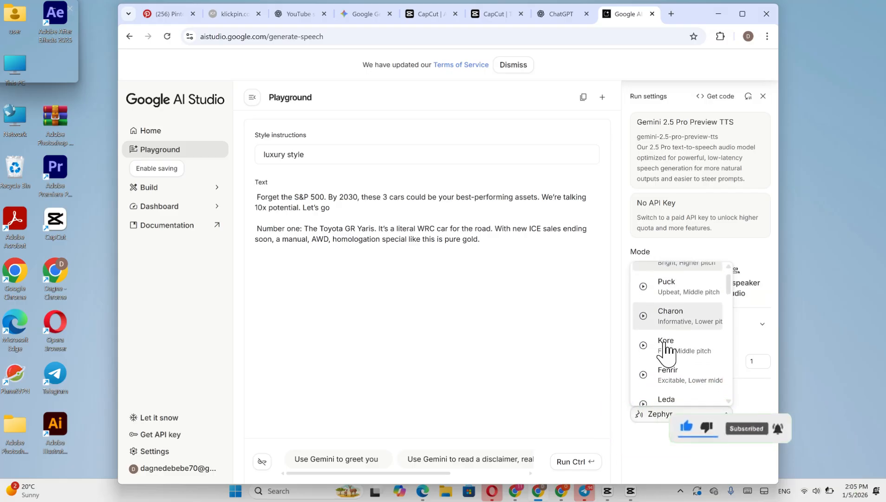
left_click(643, 285)
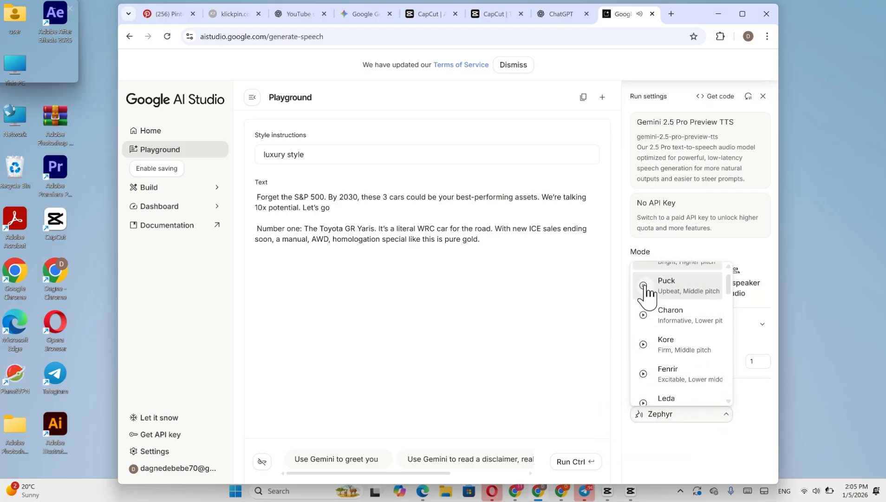
left_click(644, 314)
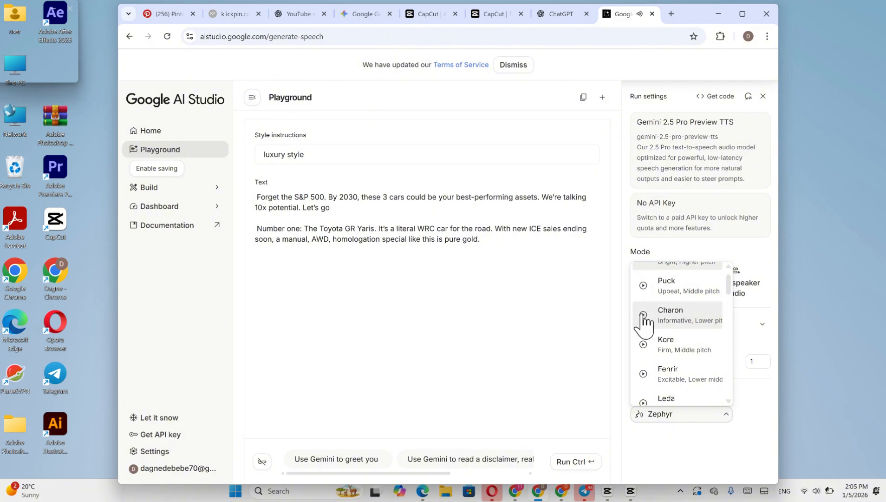
scroll(644, 320, "down", 2)
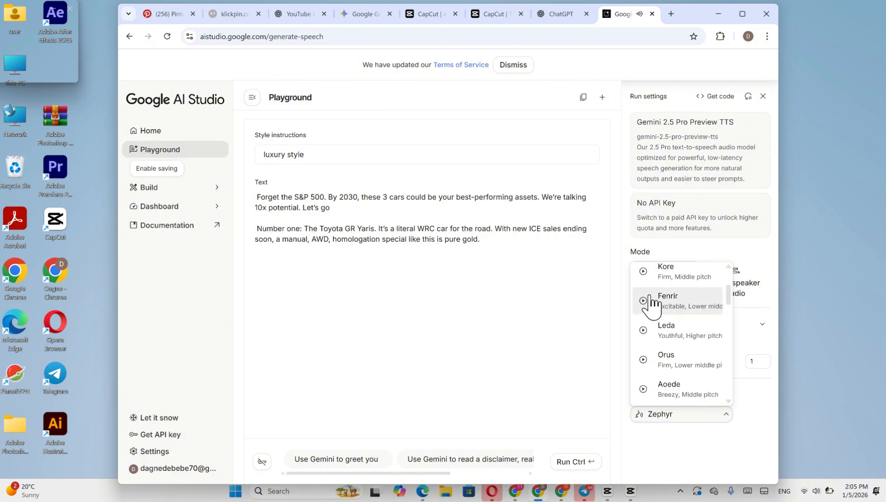
scroll(662, 316, "up", 3)
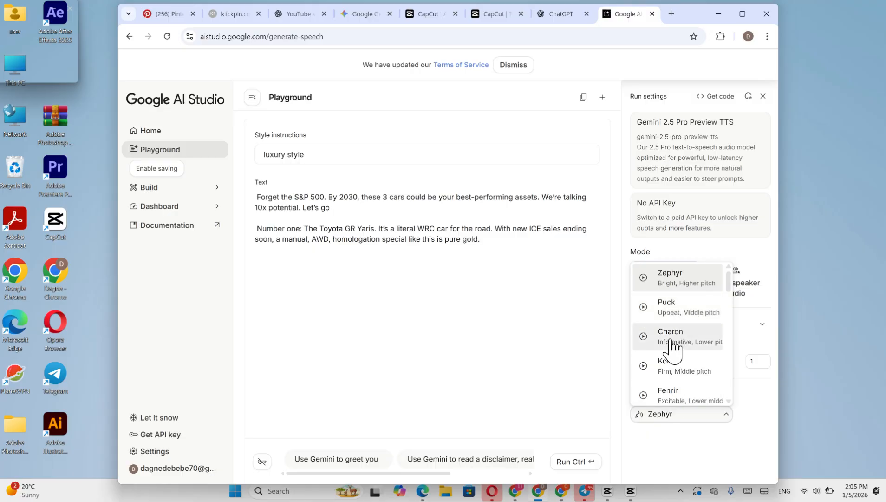
left_click(642, 335)
left_click(688, 336)
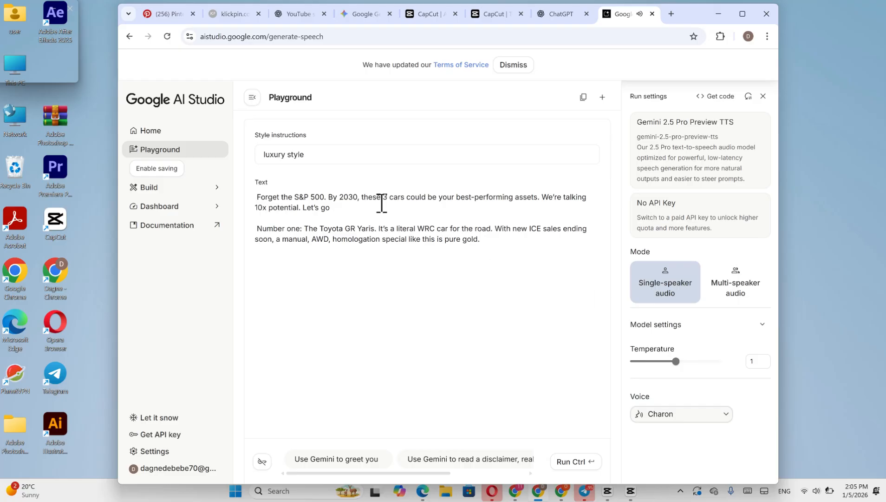
Generate the speech from the script and replay the resulting voice-over from the beginning
left_click(575, 462)
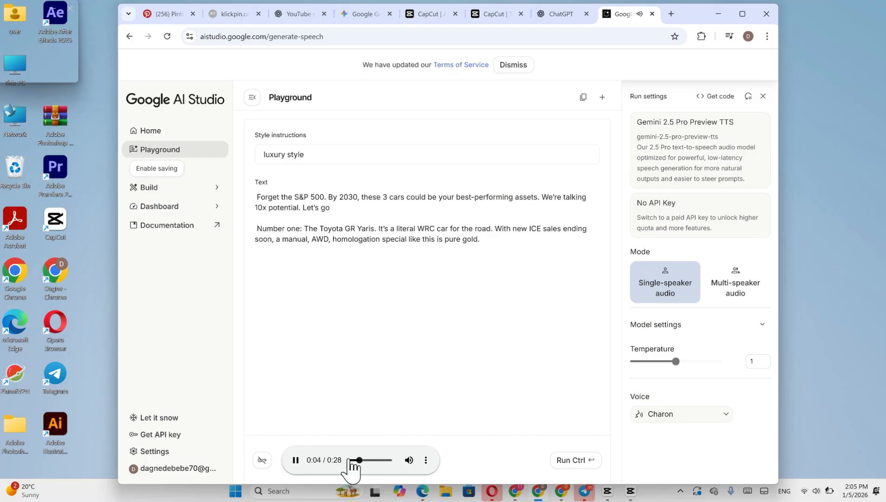
left_click_drag(361, 458, 342, 460)
double_click(330, 160)
left_click_drag(330, 160, 276, 143)
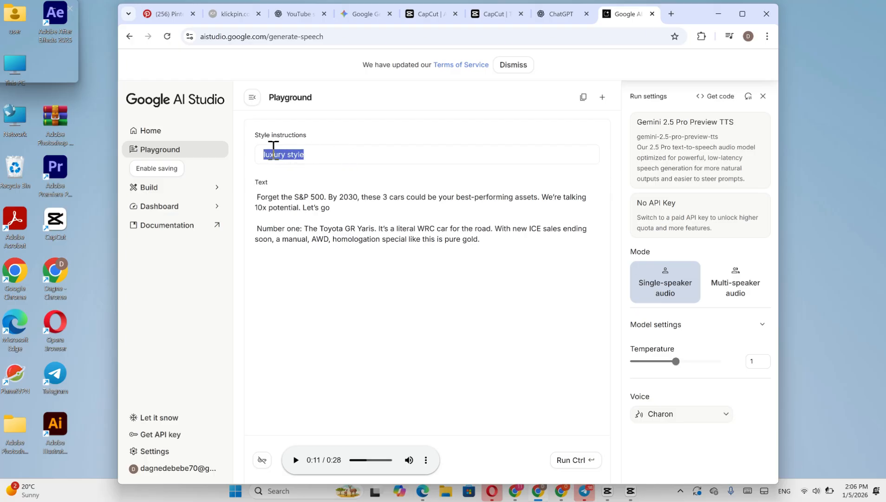
left_click(313, 151)
triple_click(267, 146)
Download the generated voice-over audio, checking for the file among the recent downloads, and minimize the browser window
left_click(426, 460)
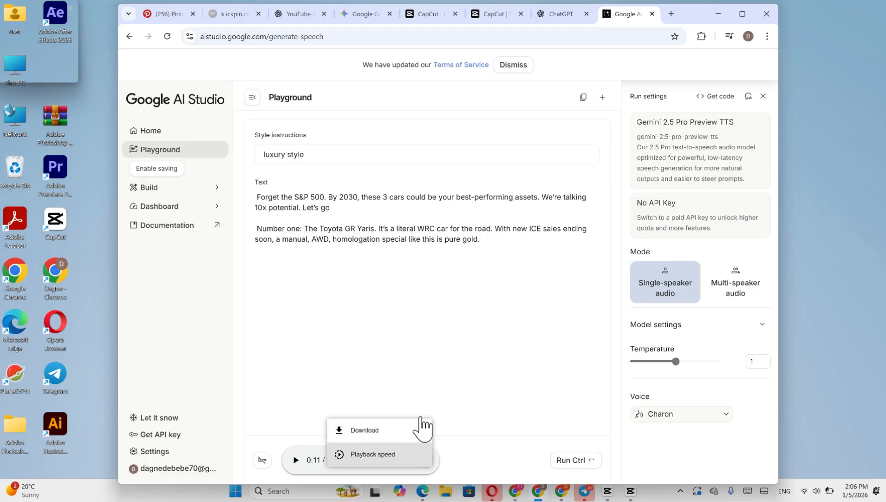
left_click(364, 431)
left_click(712, 35)
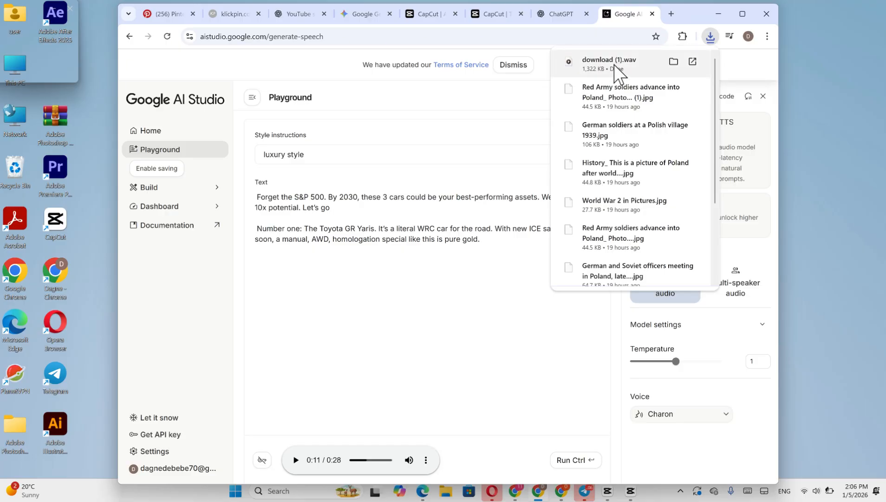
left_click(529, 98)
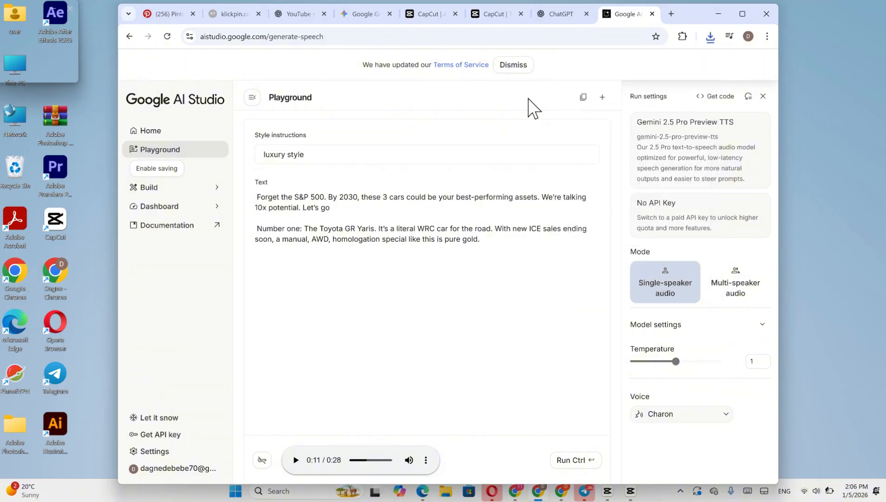
left_click(713, 7)
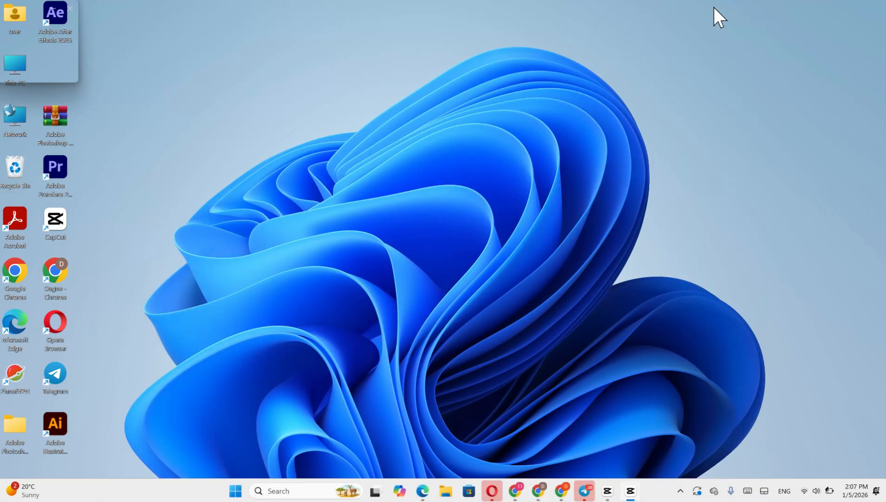